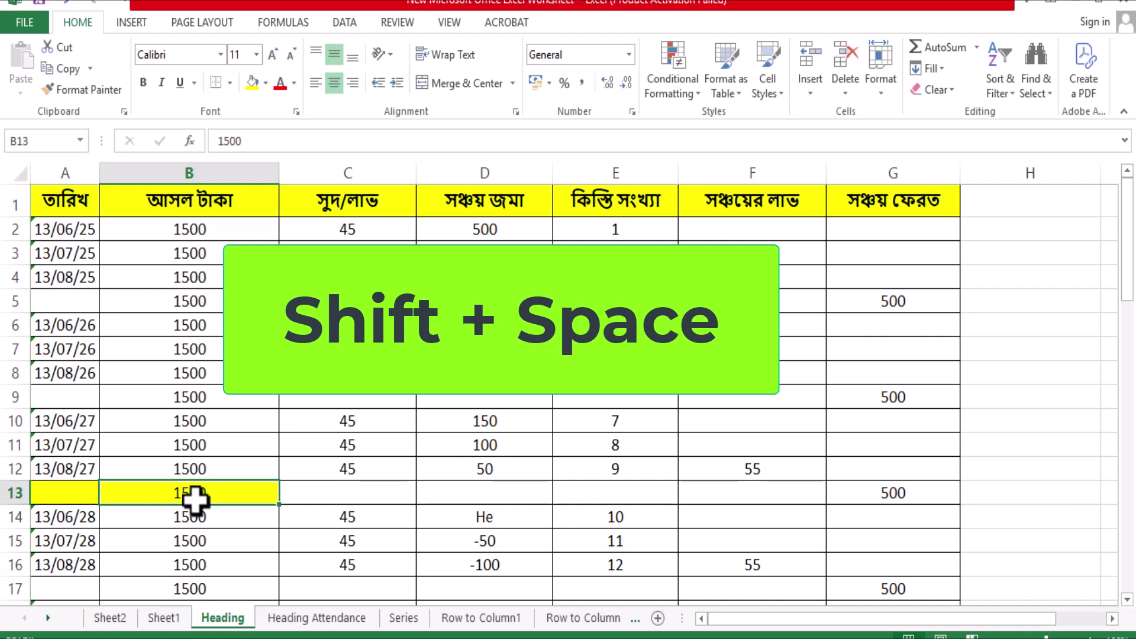
- Insert two blank rows above the yellow-highlighted row 13 and delete both of them again
key(shift+space)
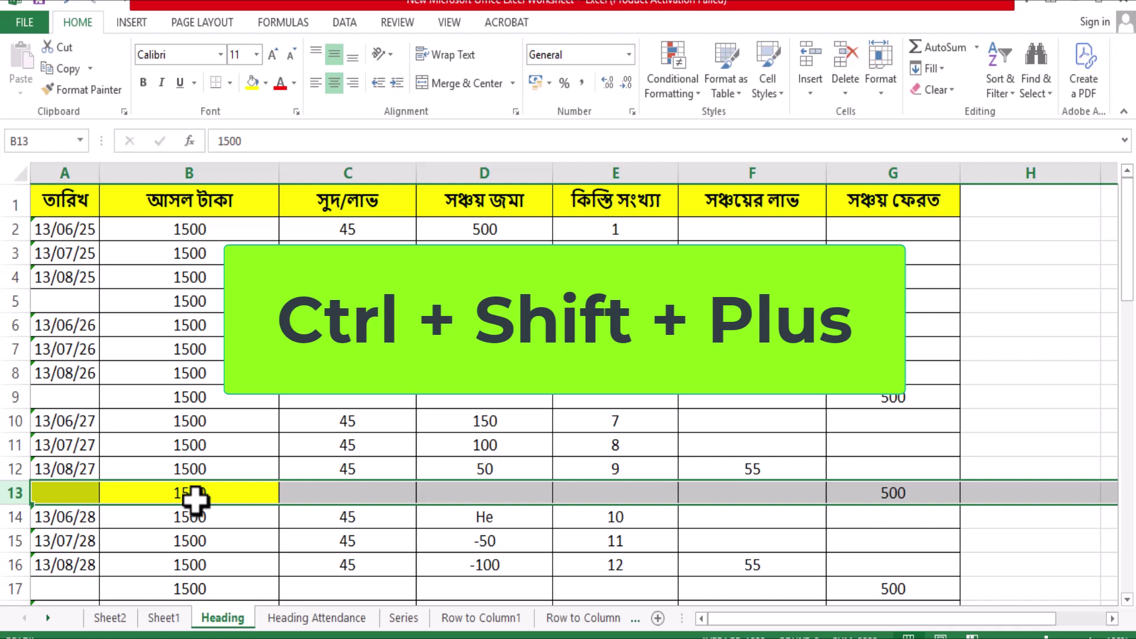
key(ctrl+shift+plus)
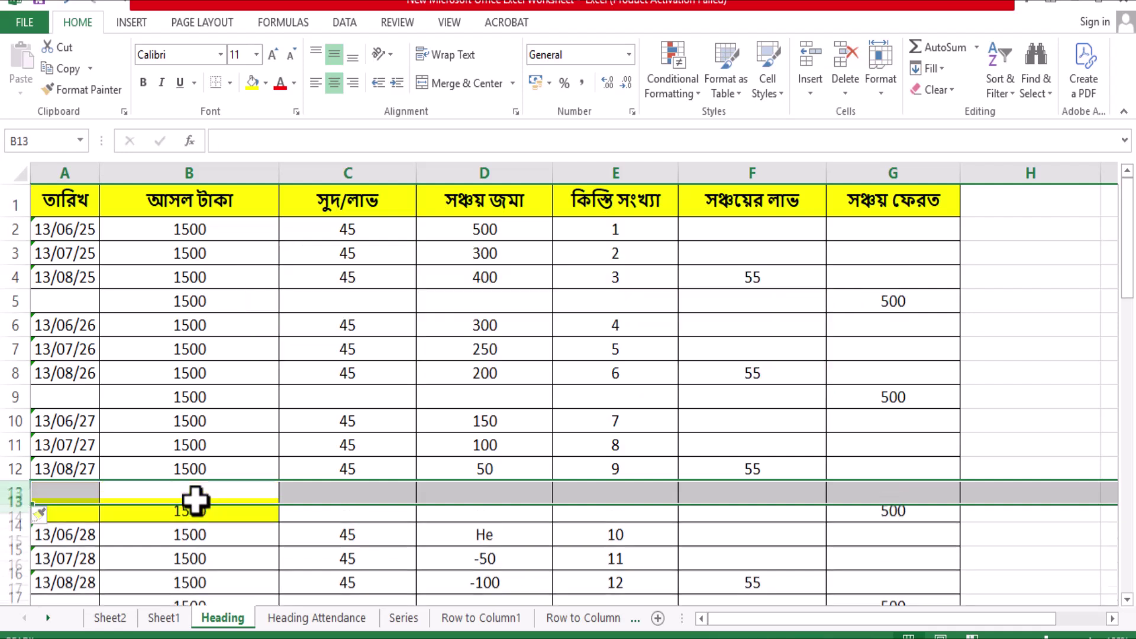
key(ctrl+shift+plus)
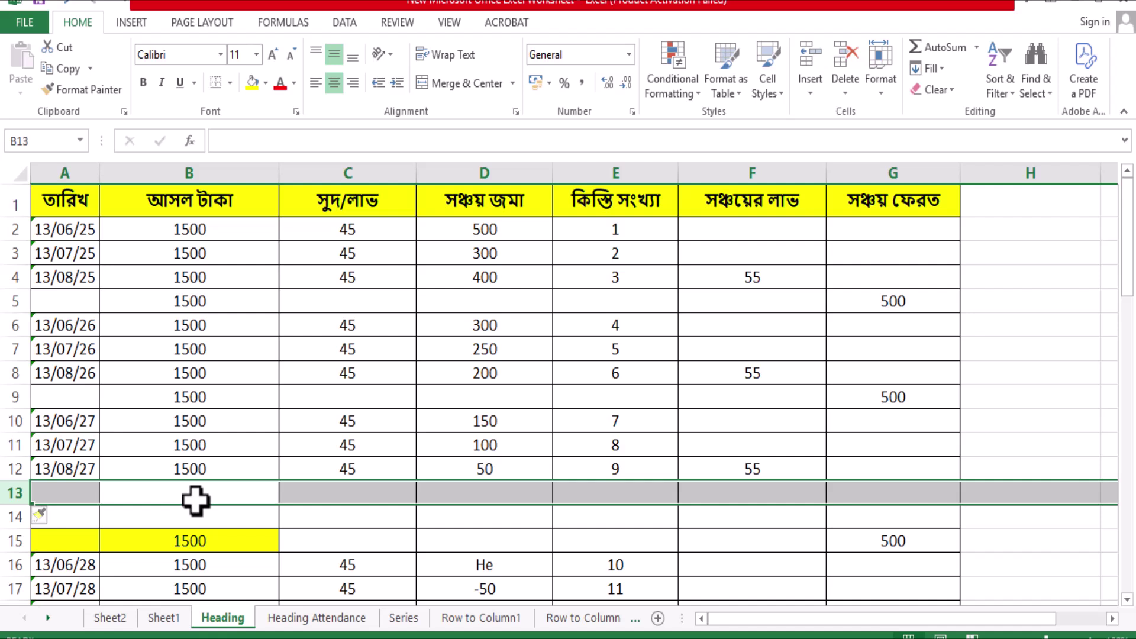
key(ctrl+minus)
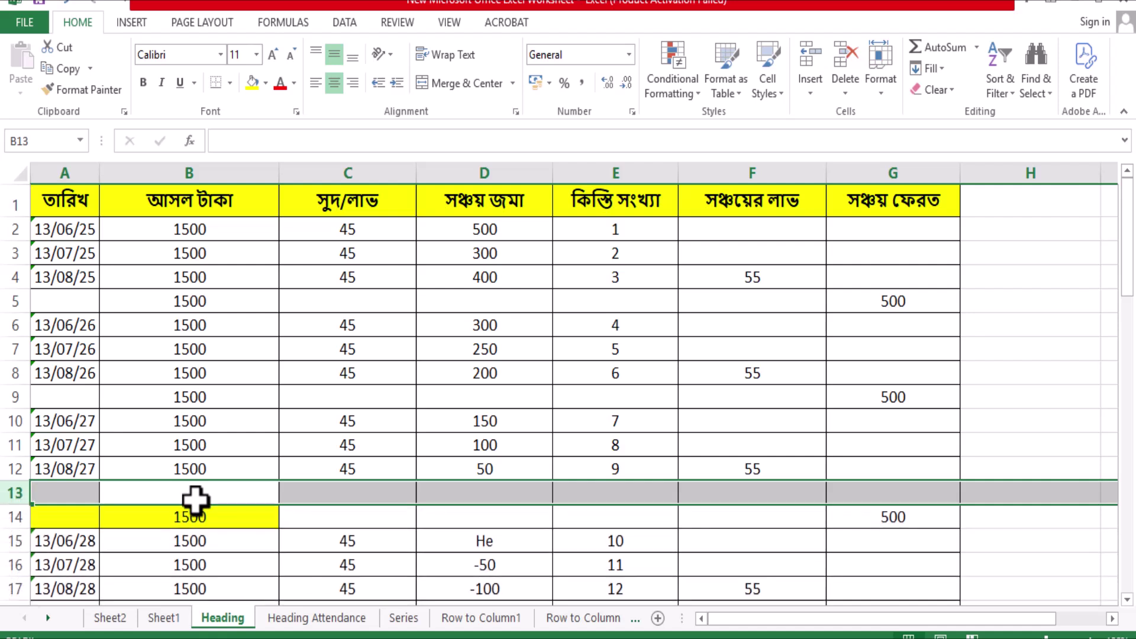
key(ctrl+minus)
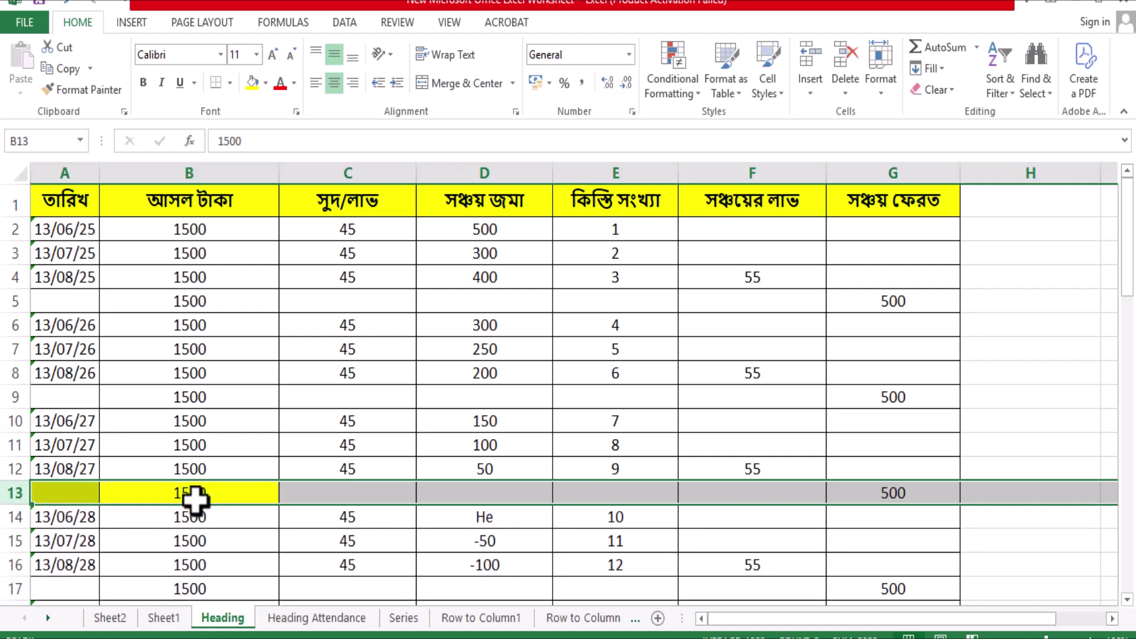
- Move the entire yellow-highlighted row 13 up so it sits in row 9, shifting the rows below it down
click(197, 498)
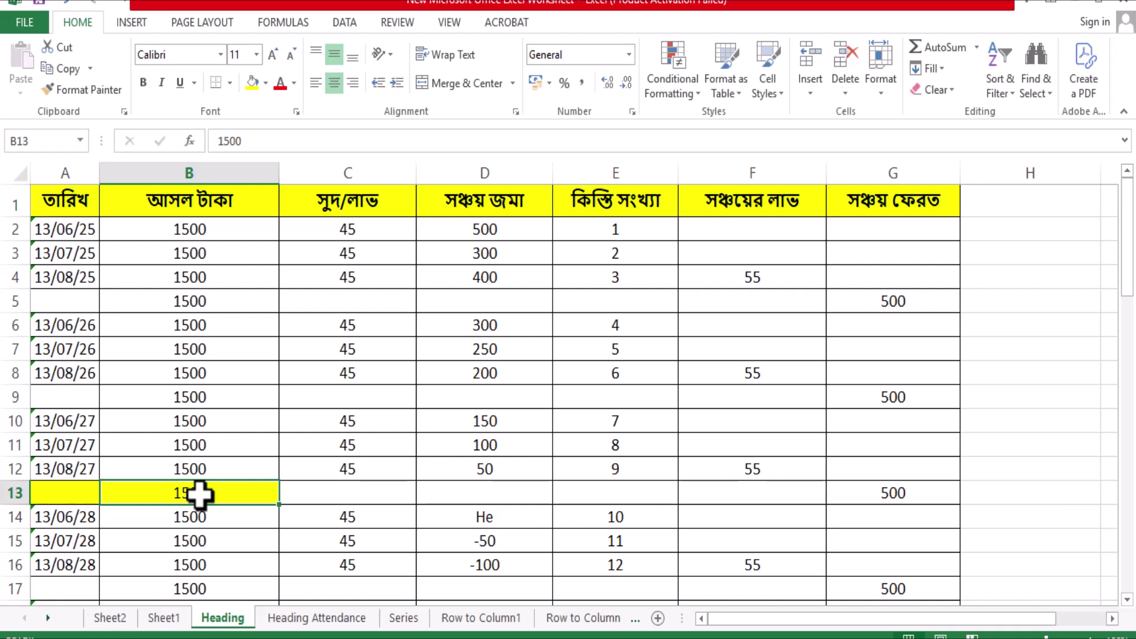
key(shift+space)
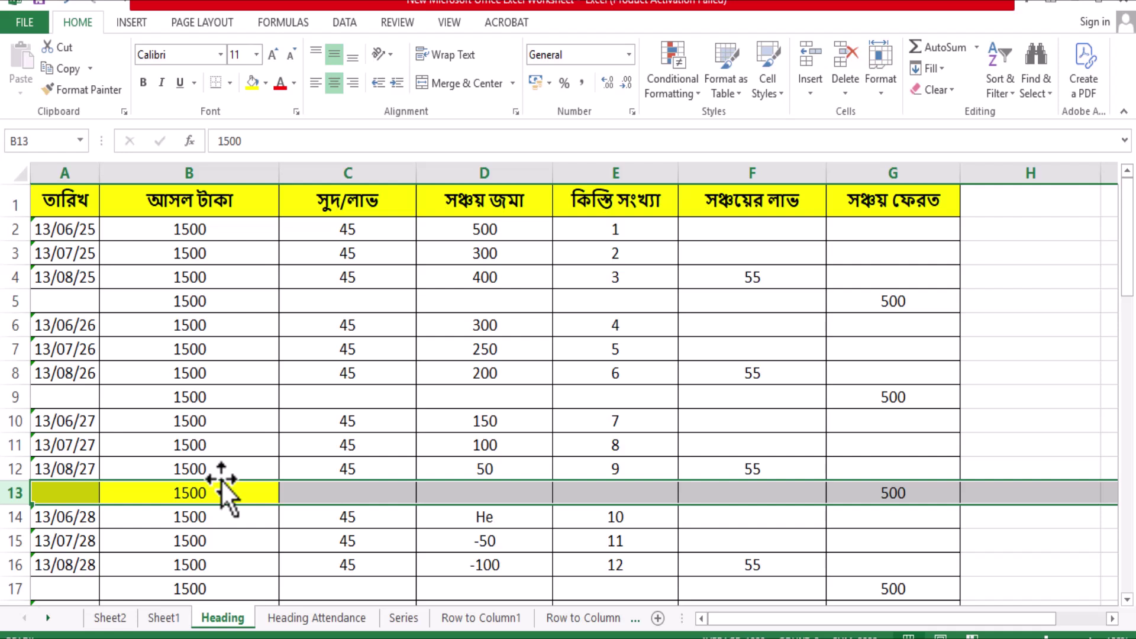
drag(221, 479, 220, 390)
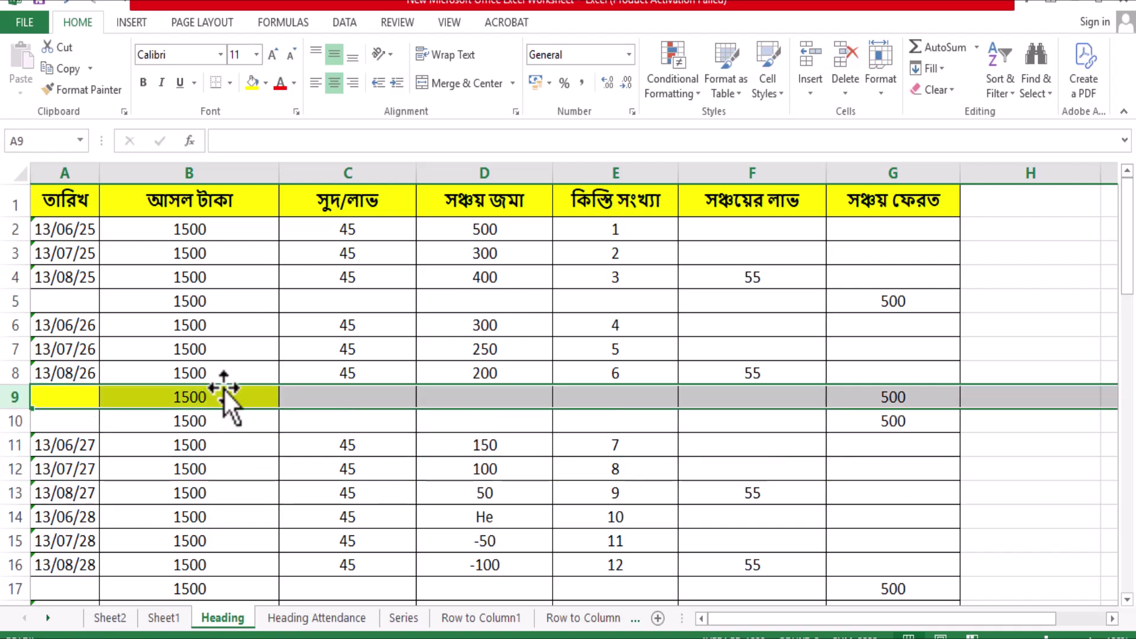
- Move the yellow-highlighted row 9 to row 60 below the table and undo that move
drag(223, 390, 275, 484)
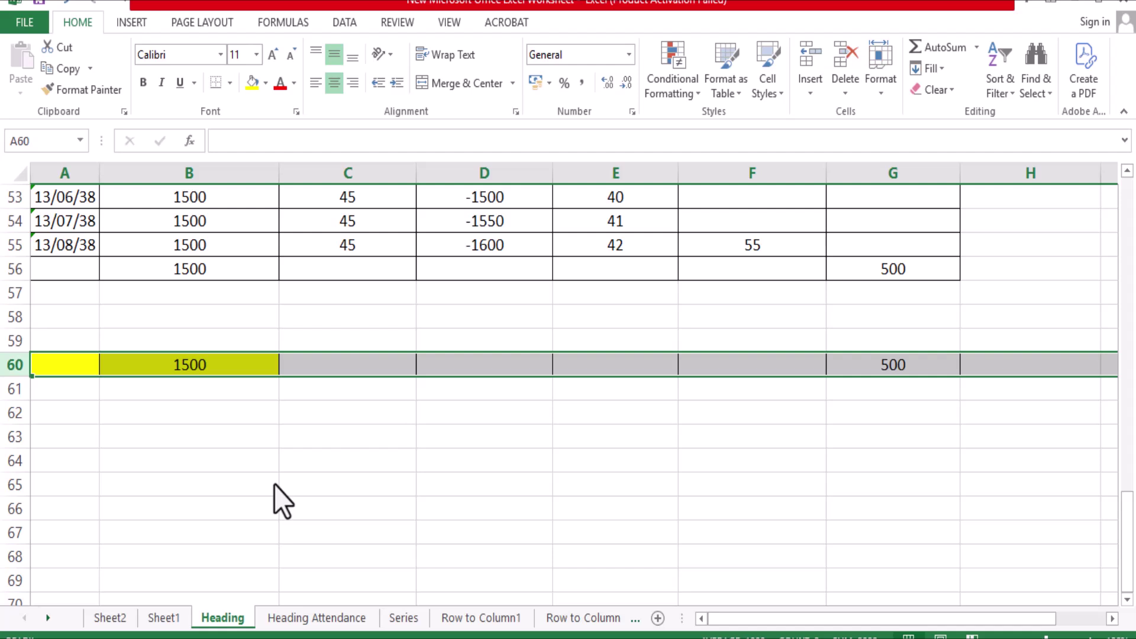
key(ctrl+z)
click(321, 327)
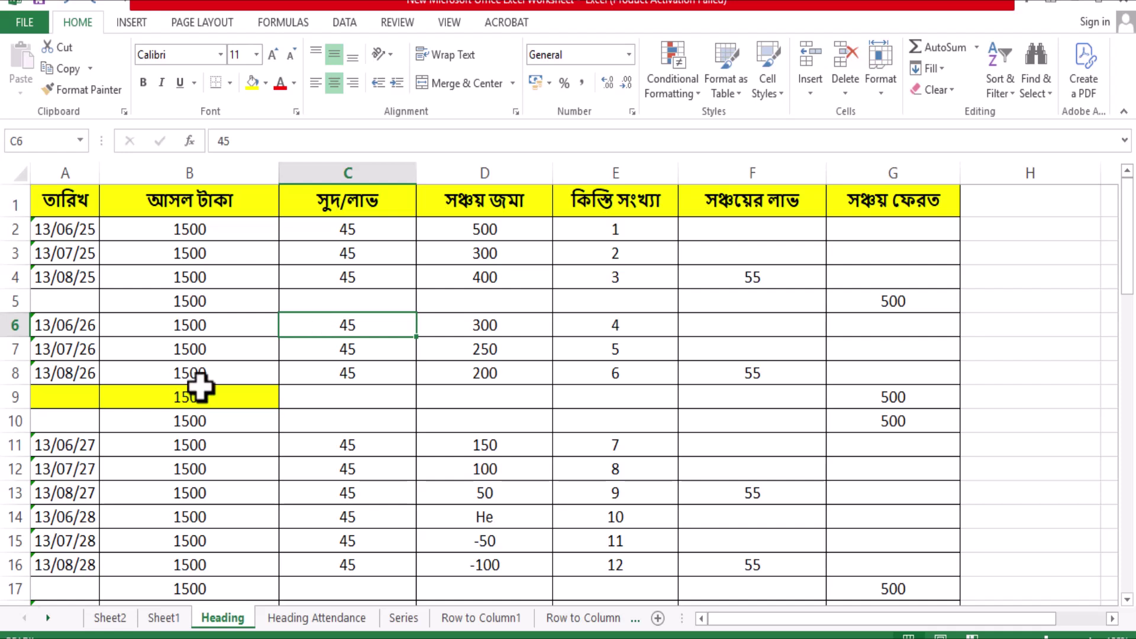
- Insert two blank columns before the আসল টাকা column (column B)
click(219, 405)
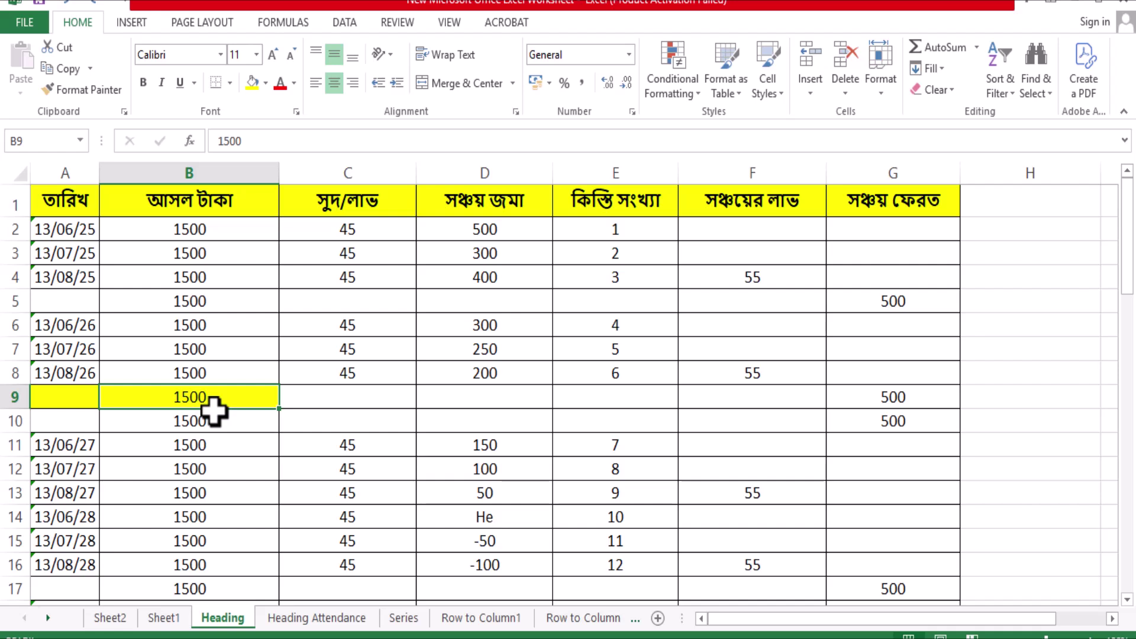
key(ctrl+space)
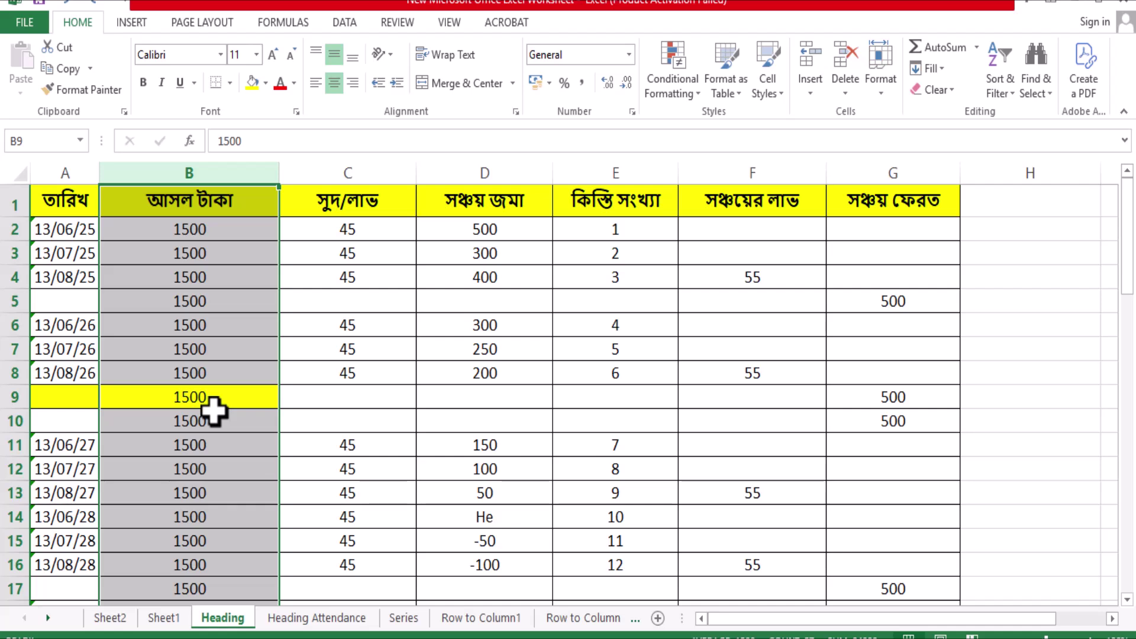
key(ctrl+shift+plus)
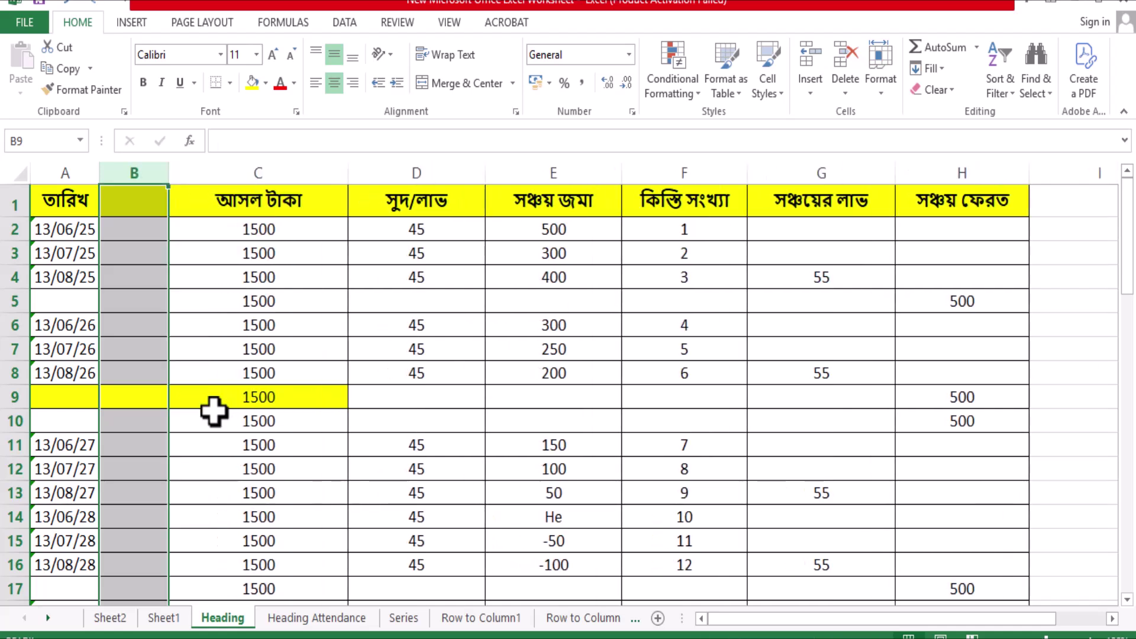
key(ctrl+shift+plus)
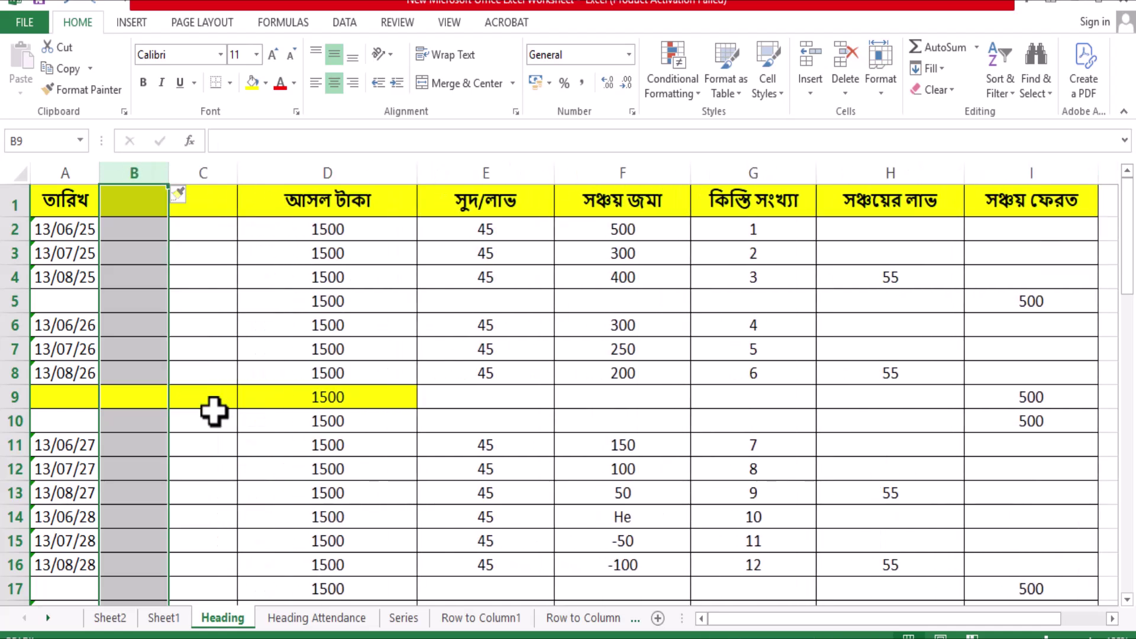
click(418, 481)
- Delete the two blank columns B and C so the আসল টাকা column follows the date column
click(148, 392)
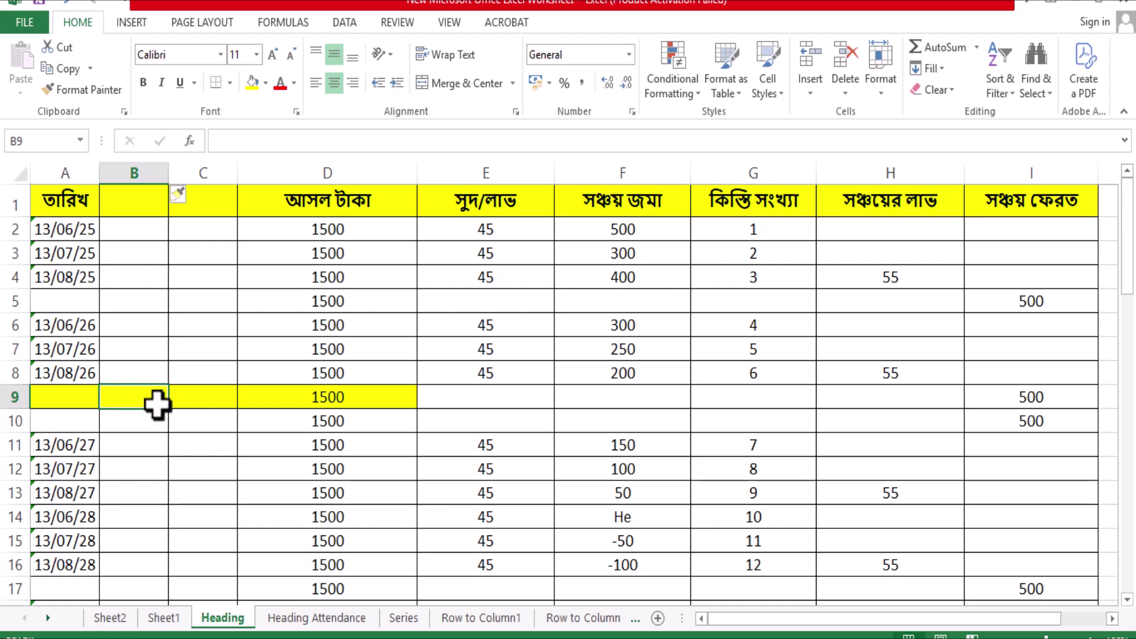
key(ctrl+space)
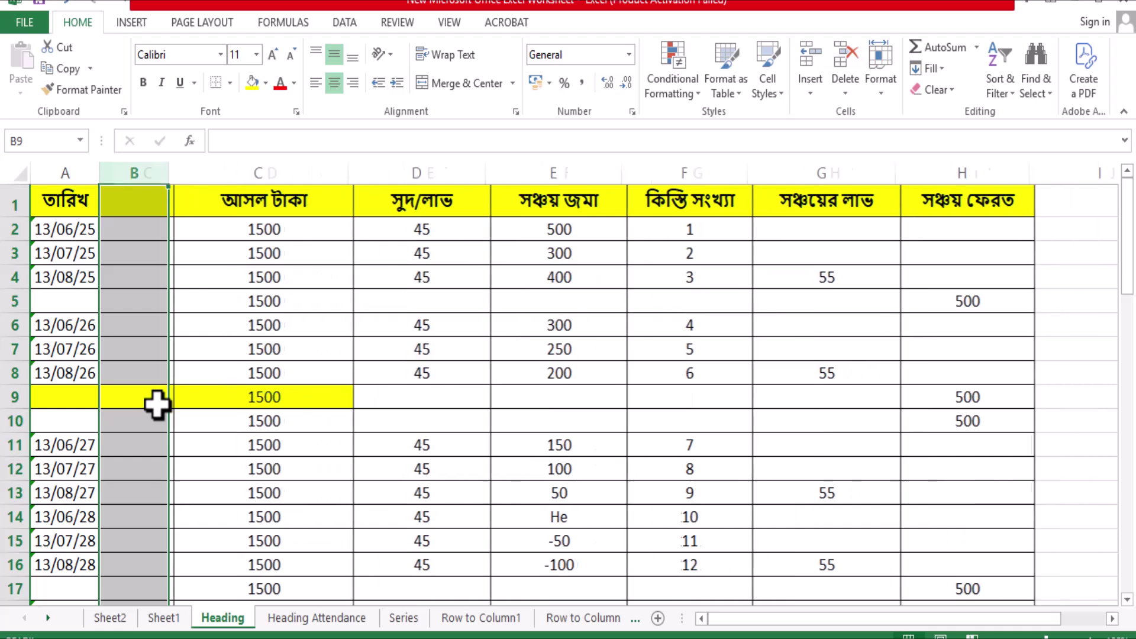
key(ctrl+minus)
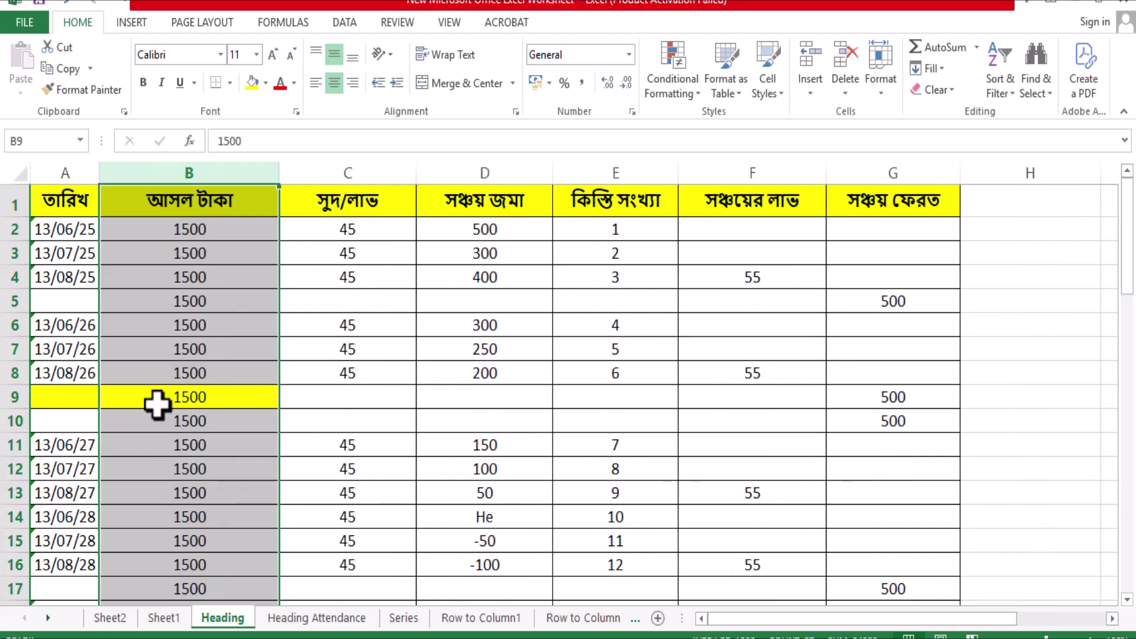
click(185, 436)
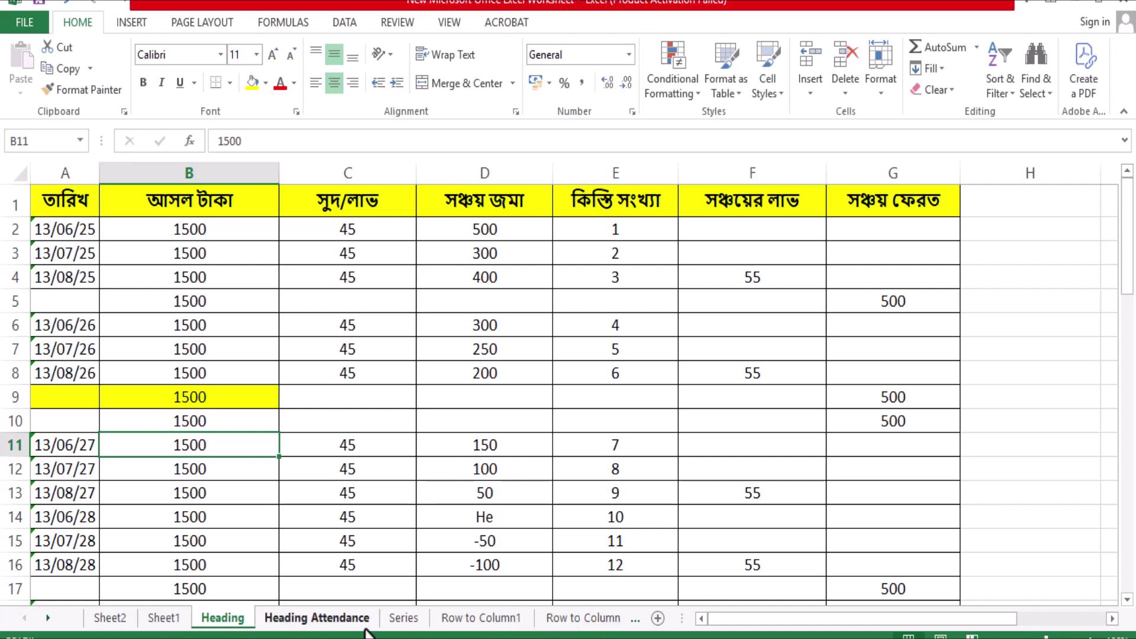
- Look through the neighbouring worksheets, including Sheet2 and Heading Attendance, and return to the Heading sheet
click(287, 626)
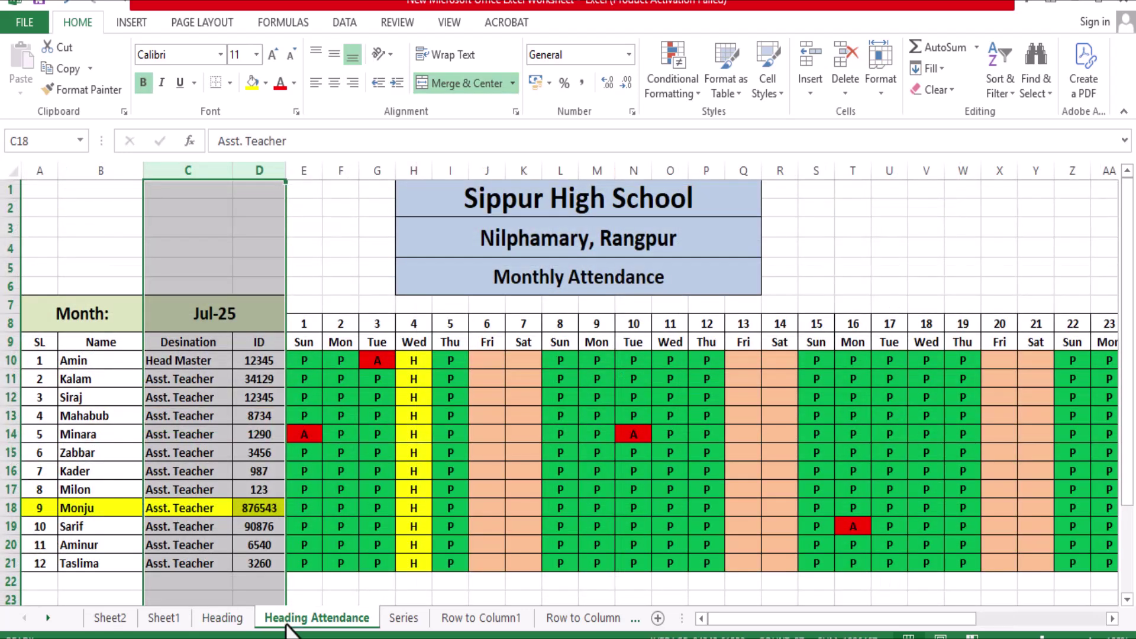
click(228, 616)
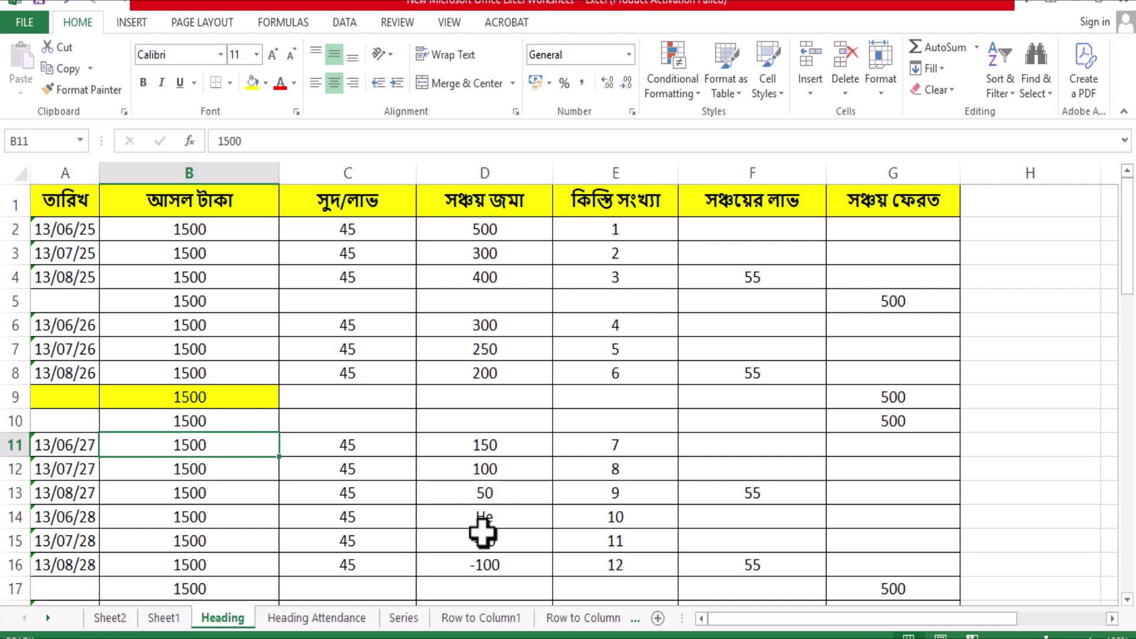
key(ctrl+Page_Up)
key(ctrl+Page_Up)
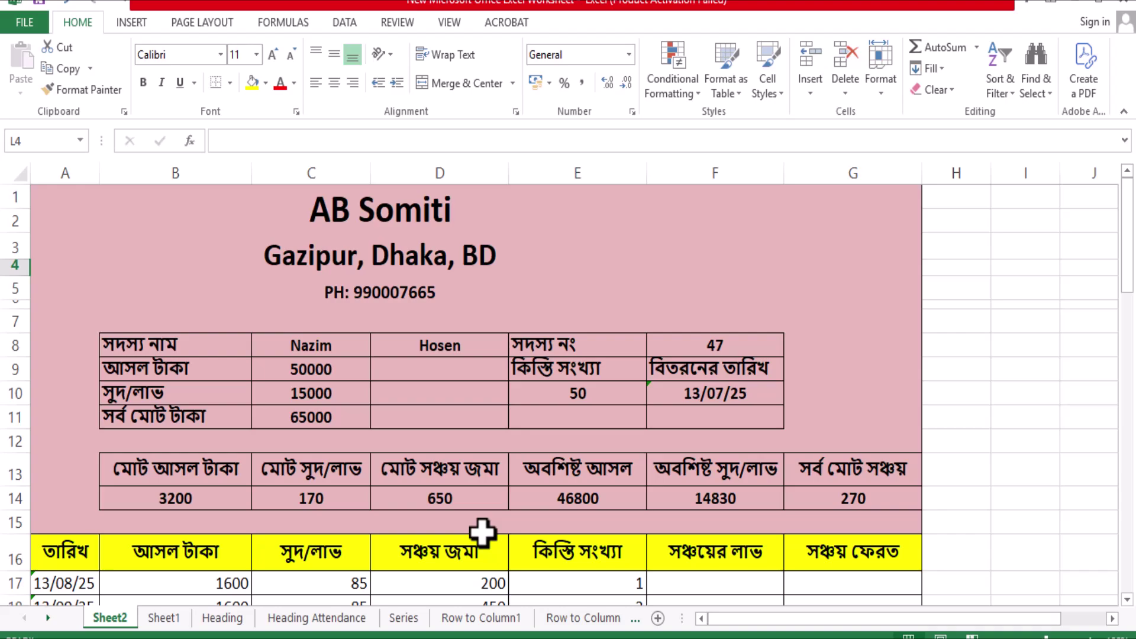
key(ctrl+Page_Down)
key(ctrl+Page_Down)
key(ctrl+Page_Down)
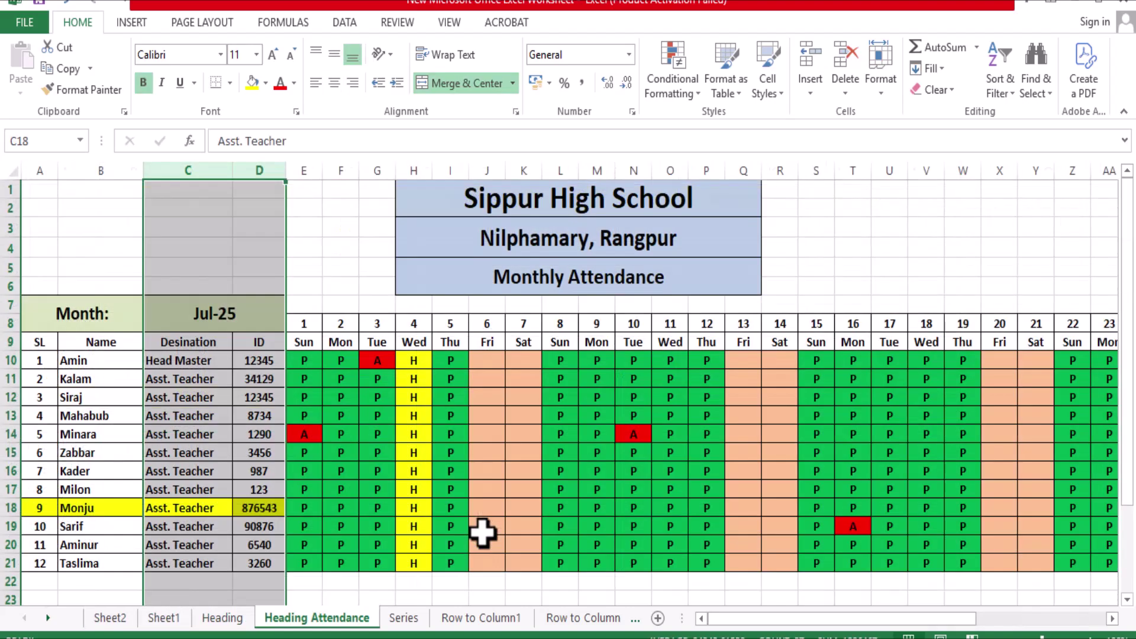
key(ctrl+Page_Down)
key(ctrl+Page_Down)
key(ctrl+Page_Up)
key(ctrl+Page_Up)
key(ctrl+Page_Up)
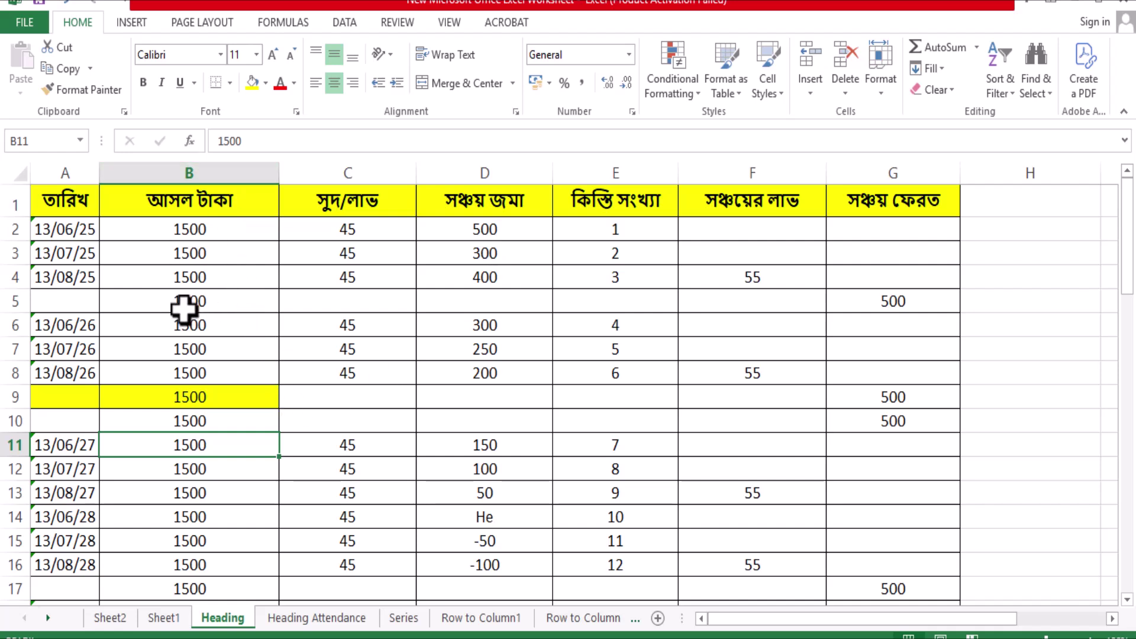
- Hide the আসল টাকা column (column B) and undo the hiding
click(217, 317)
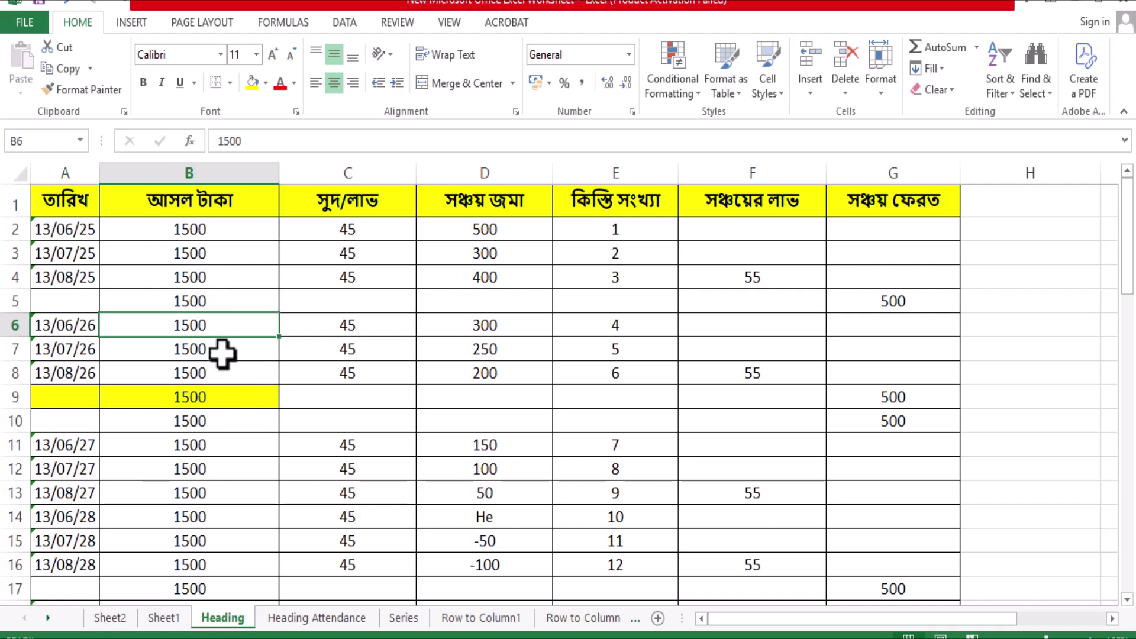
key(ctrl+0)
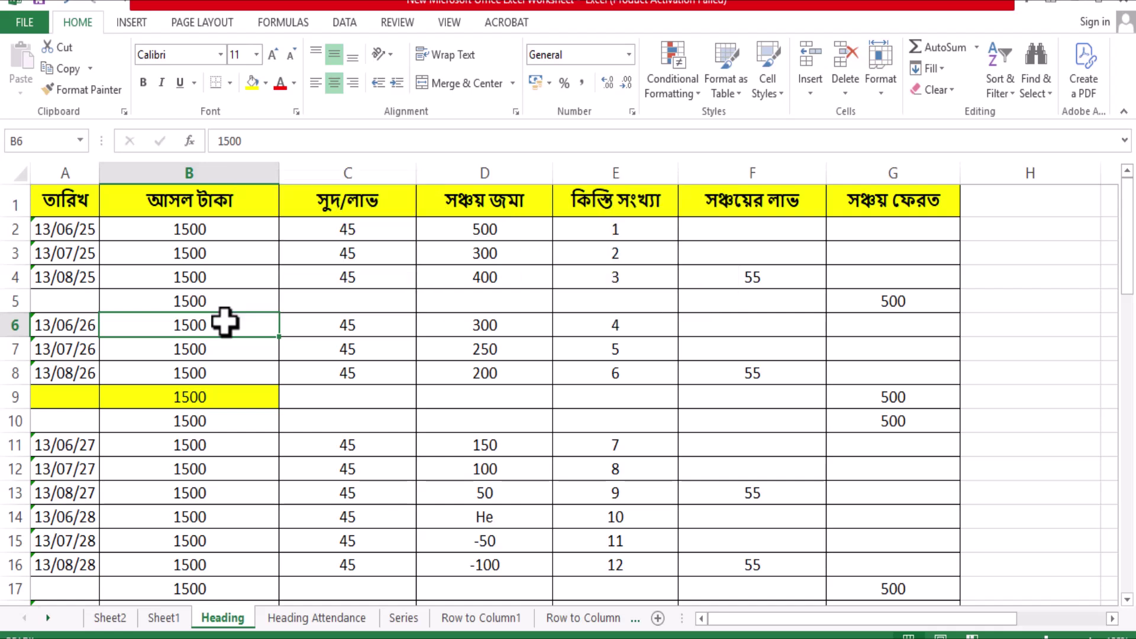
key(ctrl+0)
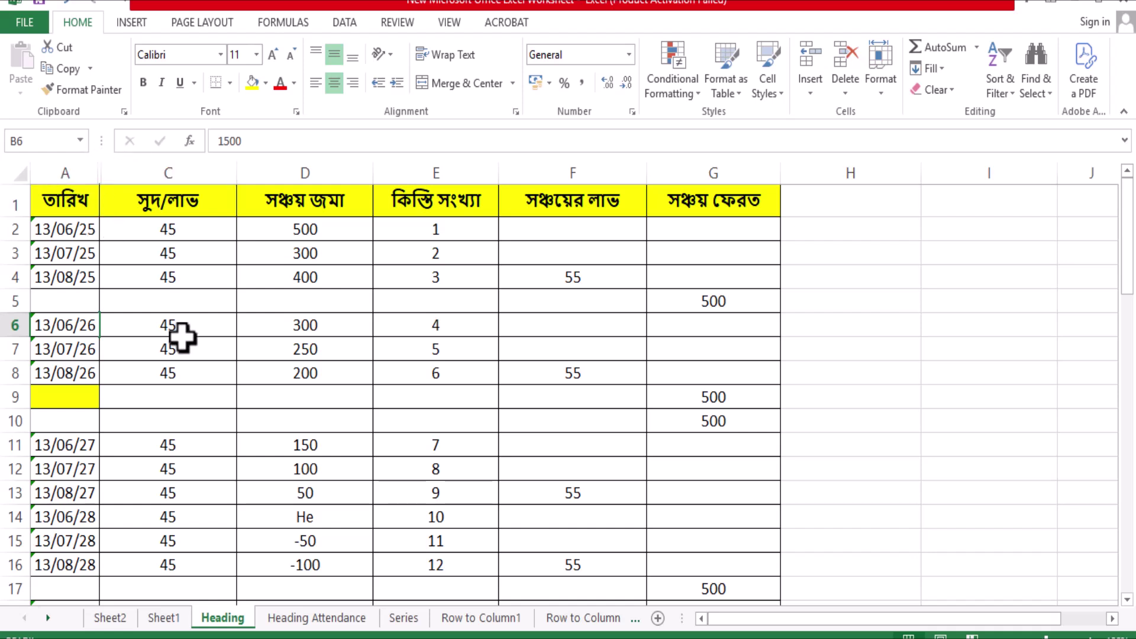
key(ctrl+z)
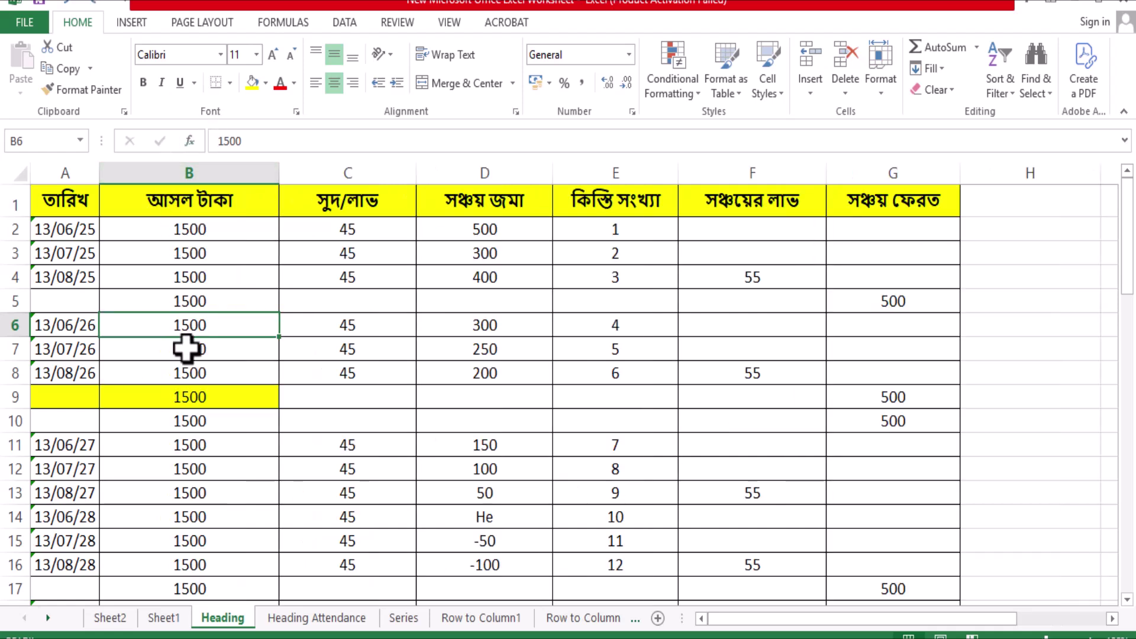
click(241, 476)
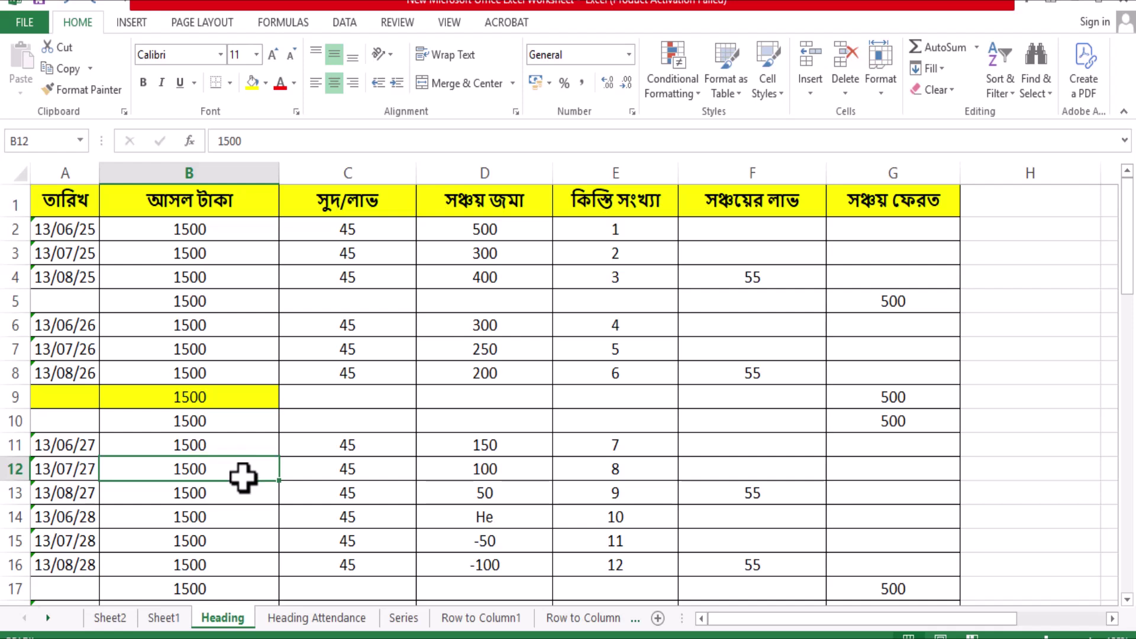
- Hide the yellow-highlighted row 9, unhide it, and move the cell selection up to B7
click(216, 398)
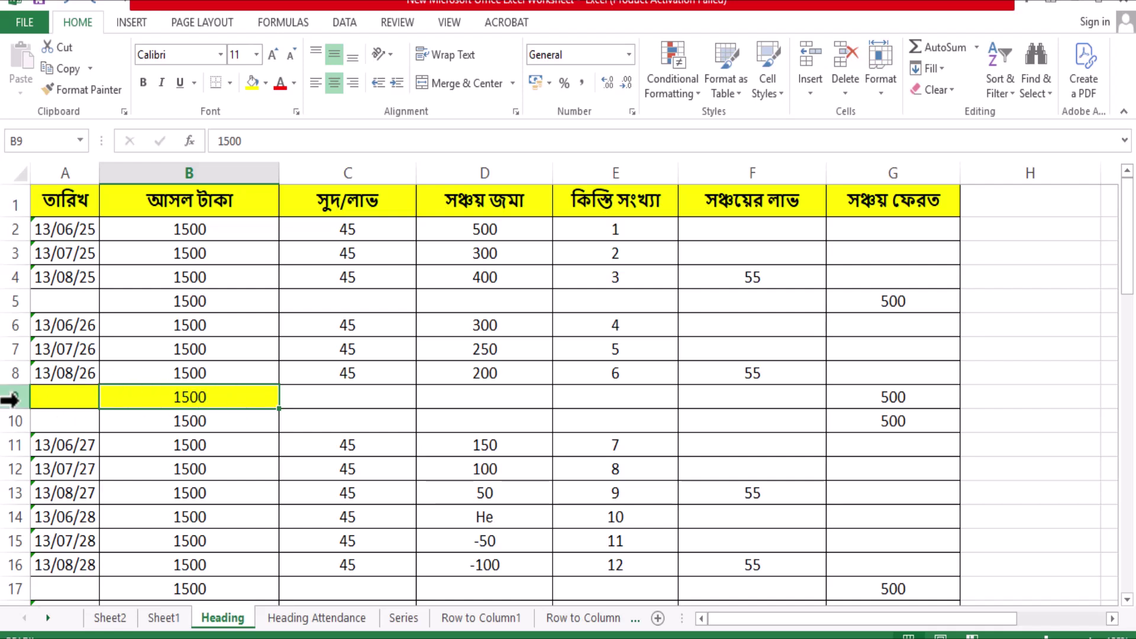
key(ctrl+9)
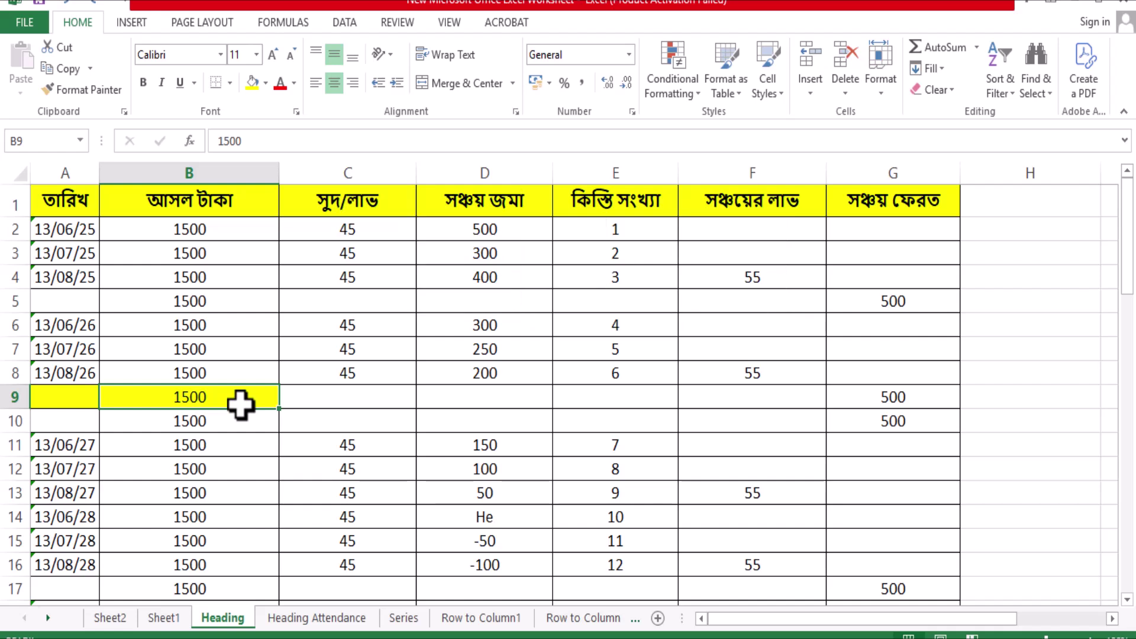
key(ctrl+9)
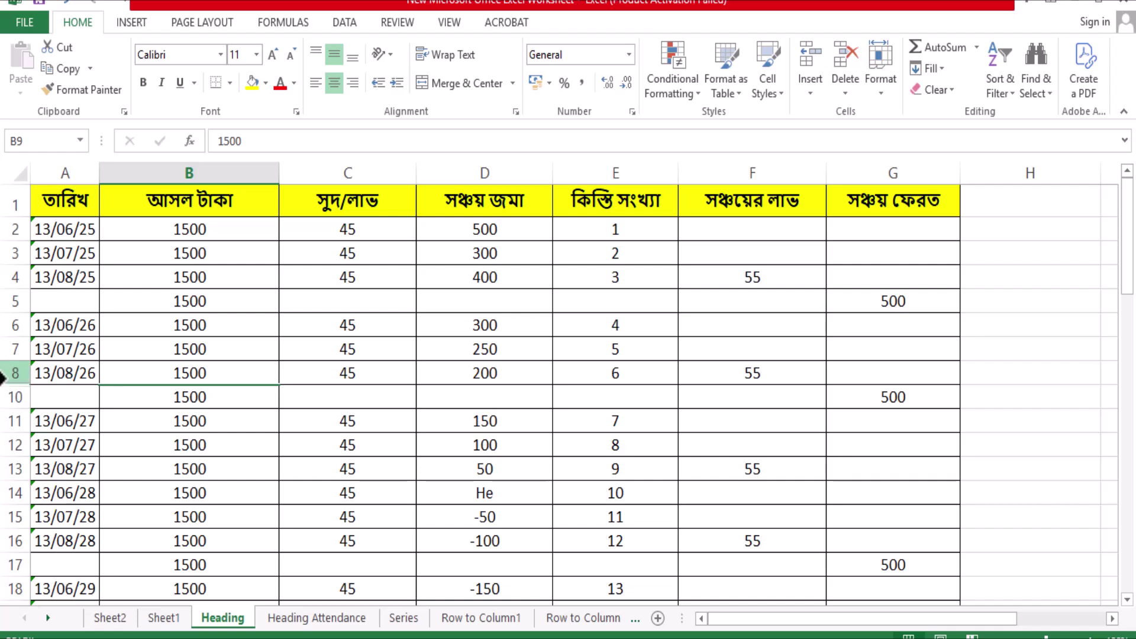
key(ctrl+shift+9)
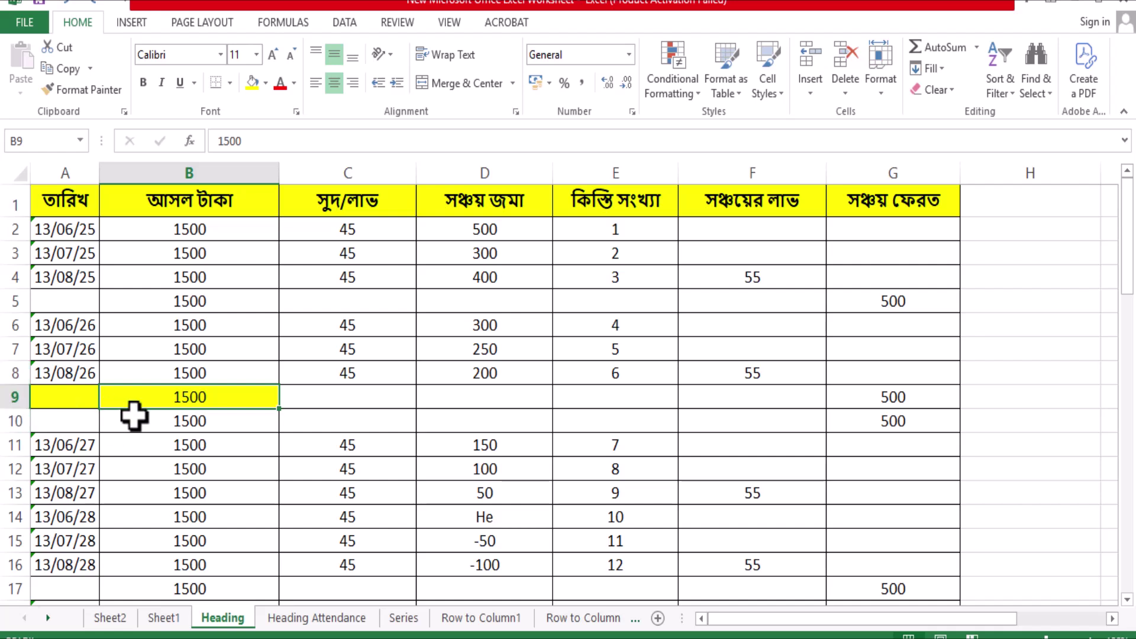
key(Up)
key(Up)
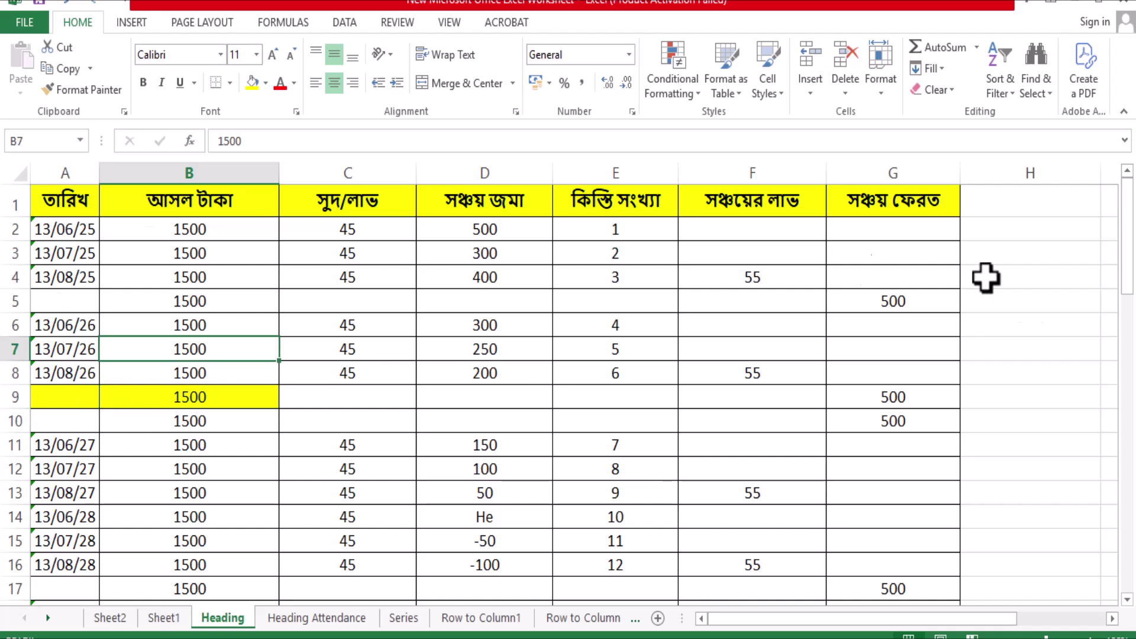
- Select the entire data range around cell C7, check its extent, and return to a single-cell selection at C8
drag(1130, 278, 1096, 234)
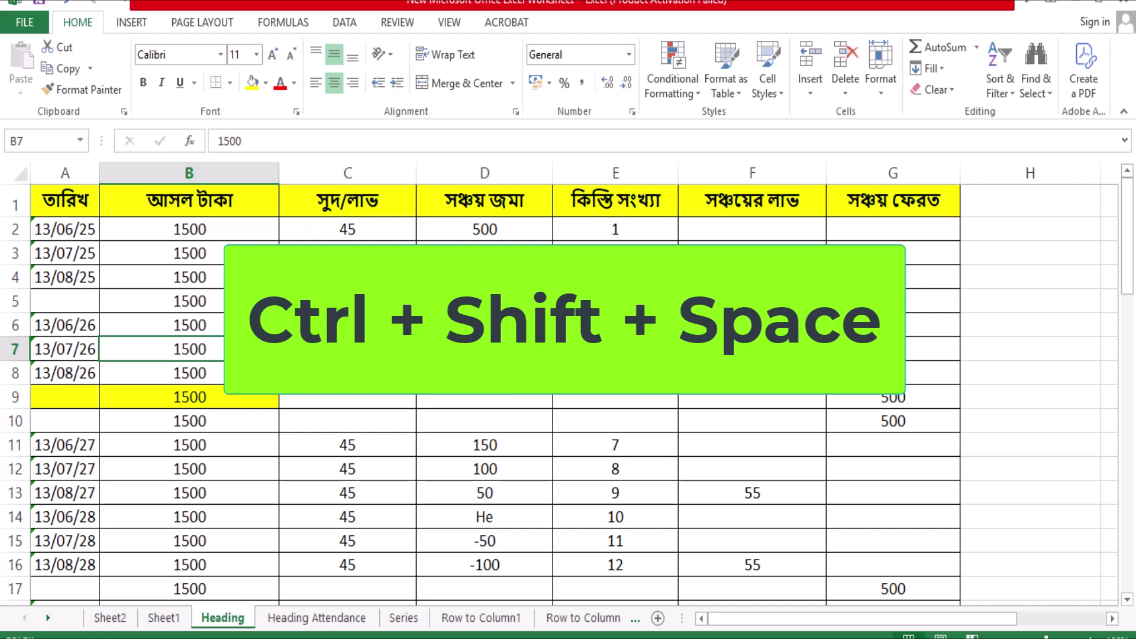
click(347, 349)
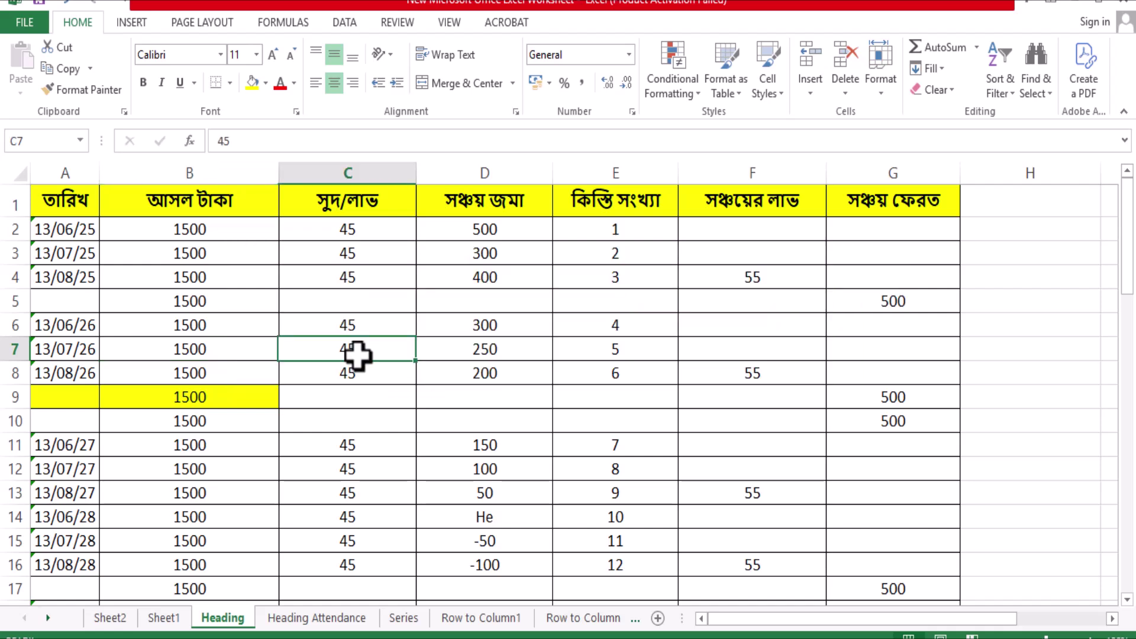
key(ctrl+shift+space)
mouse_move(1130, 255)
mouse_down()
mouse_move(1117, 440)
mouse_move(1125, 547)
mouse_move(1127, 236)
mouse_up()
click(309, 369)
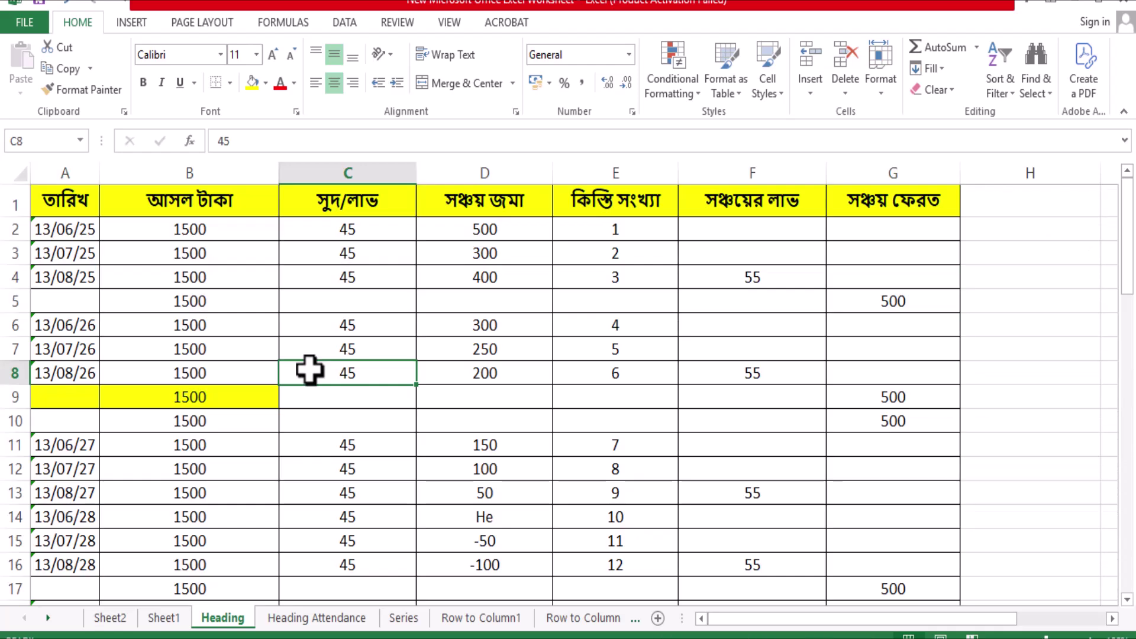